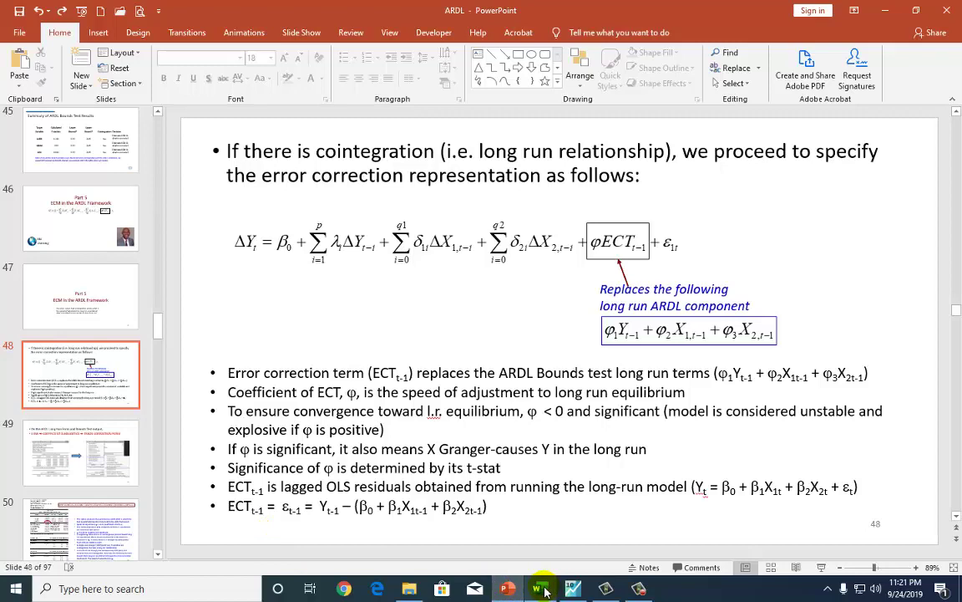
Estimate the ARDL model with dynamic specification LARR LVIX LBXM.
{"action": "left_click", "coordinate": [573, 588]}
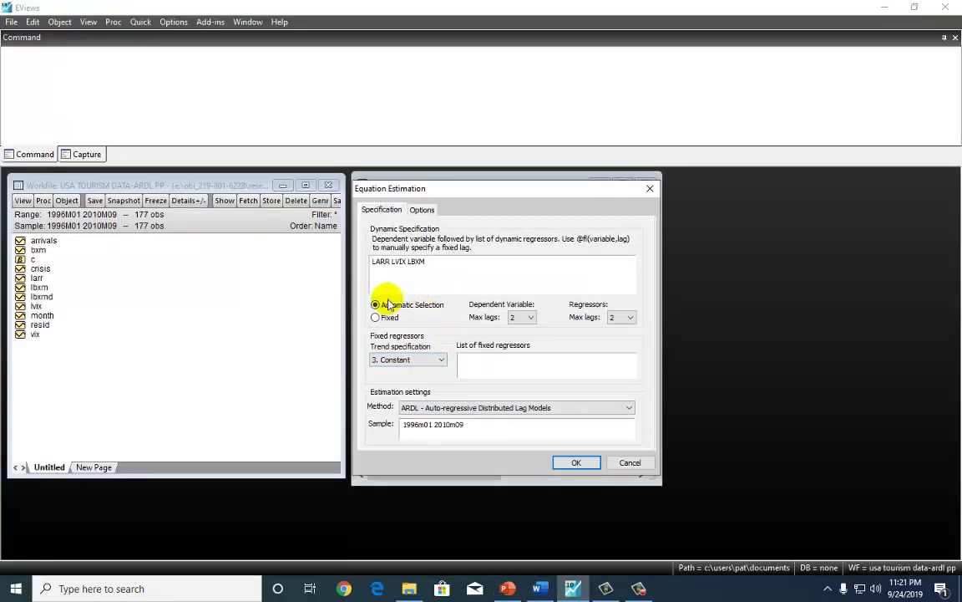
{"action": "left_click", "coordinate": [424, 261]}
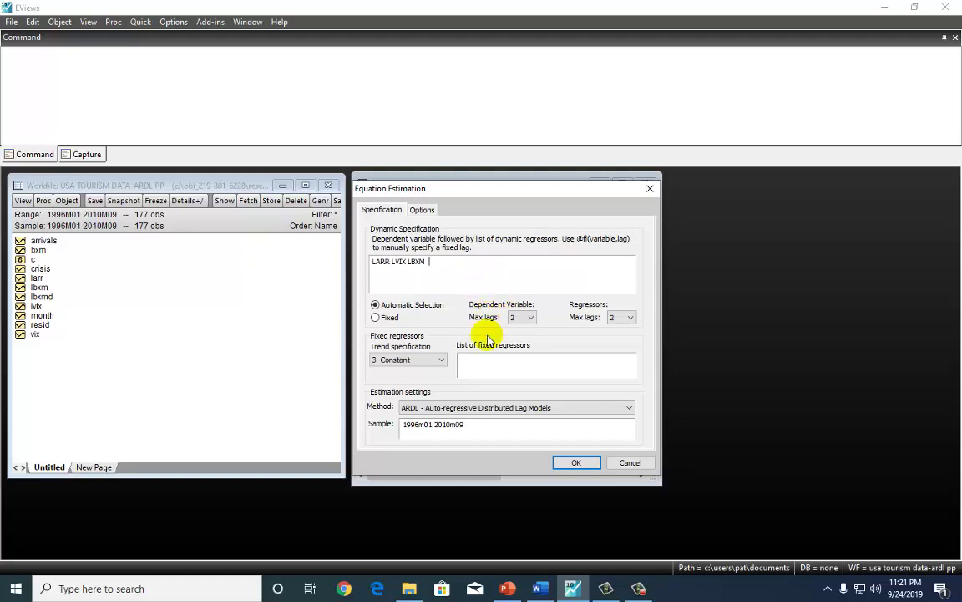
{"action": "left_click", "coordinate": [578, 463]}
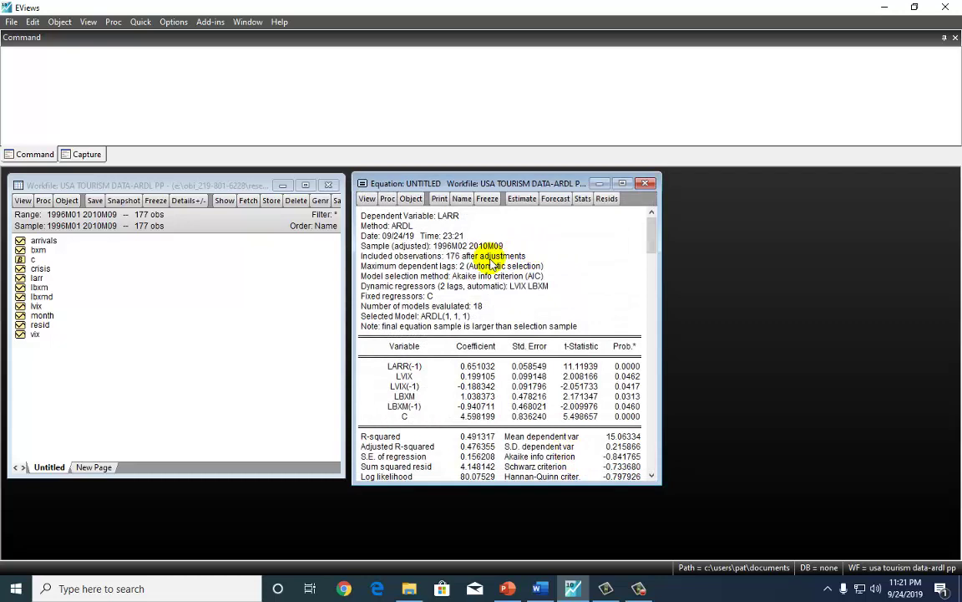
Show the Long Run Form and Bounds Test, highlighting F-statistic 12.07510 and the 5% bounds 3.79 and 4.85.
{"action": "left_click", "coordinate": [368, 199]}
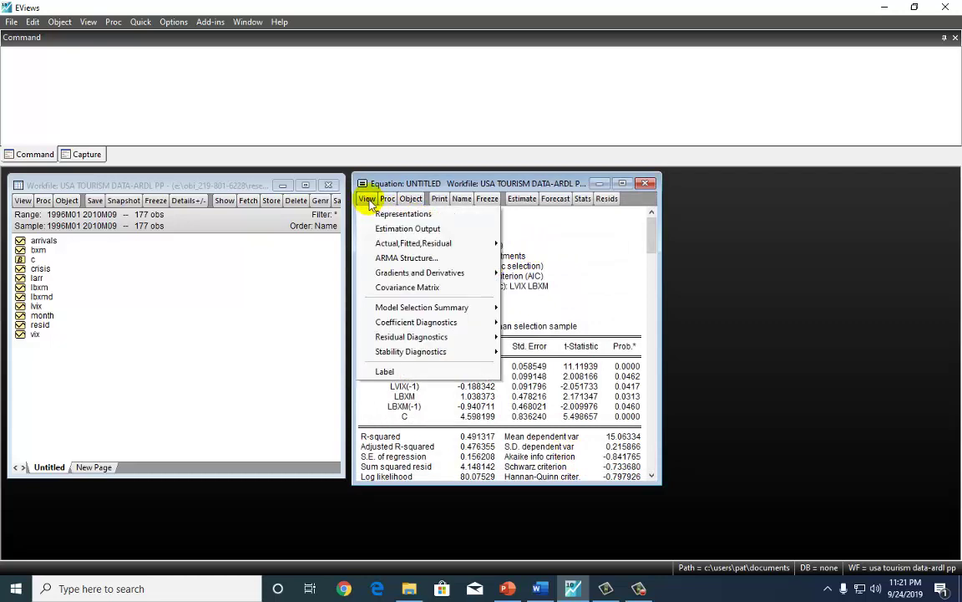
{"action": "mouse_move", "coordinate": [426, 325]}
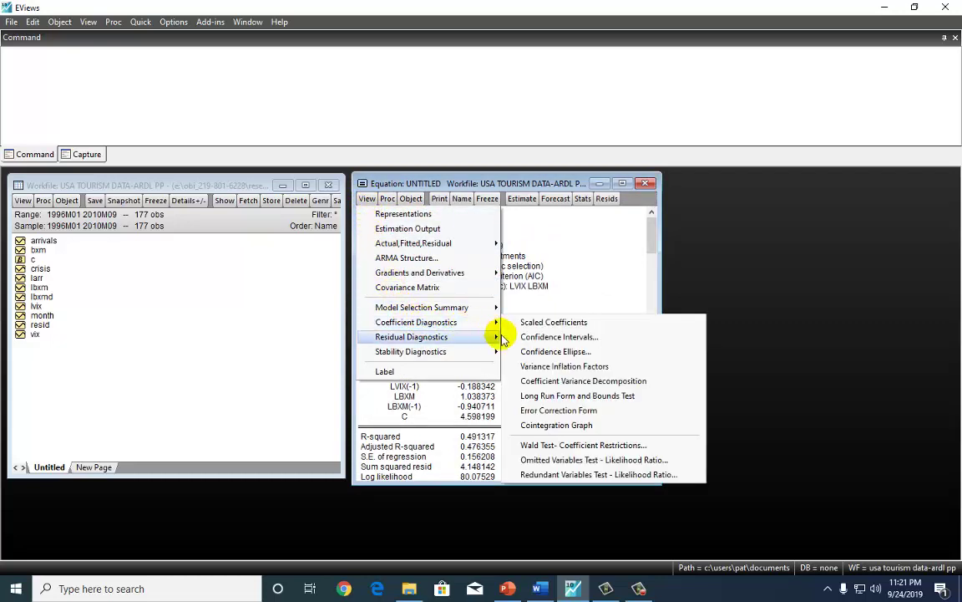
{"action": "left_click", "coordinate": [544, 397]}
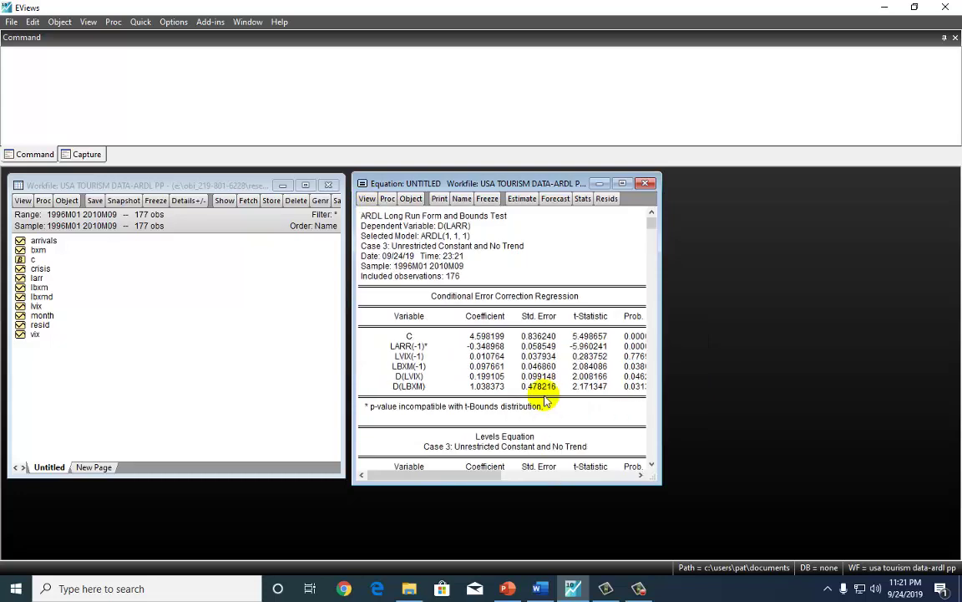
{"action": "left_click_drag", "start_coordinate": [653, 229], "coordinate": [698, 360]}
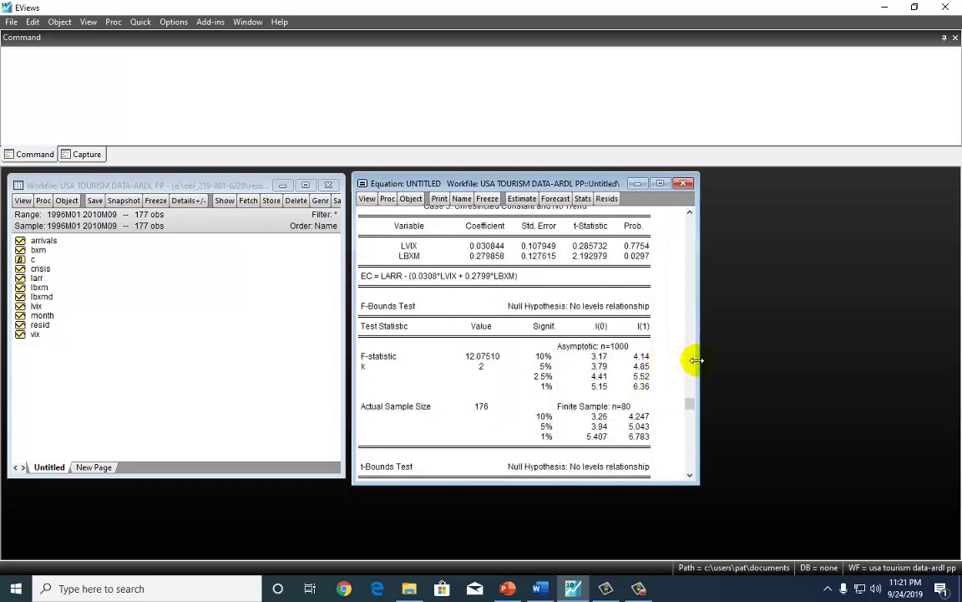
{"action": "left_click", "coordinate": [378, 357]}
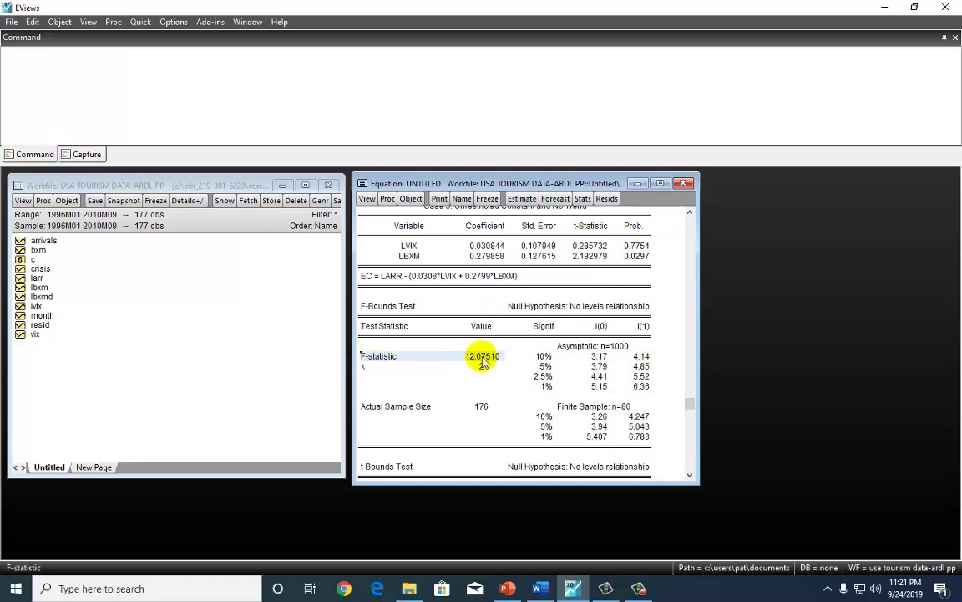
{"action": "left_click", "coordinate": [547, 367]}
{"action": "left_click_drag", "start_coordinate": [549, 368], "coordinate": [655, 366]}
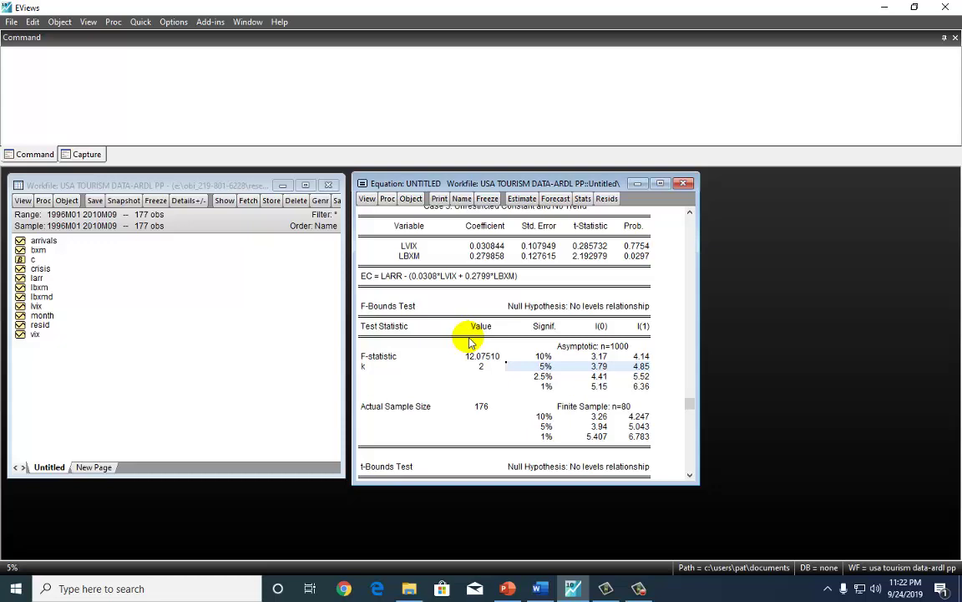
Display the Error Correction Form and highlight the CointEq(-1) row at -0.348968 (p = 0.0000).
{"action": "left_click", "coordinate": [367, 199]}
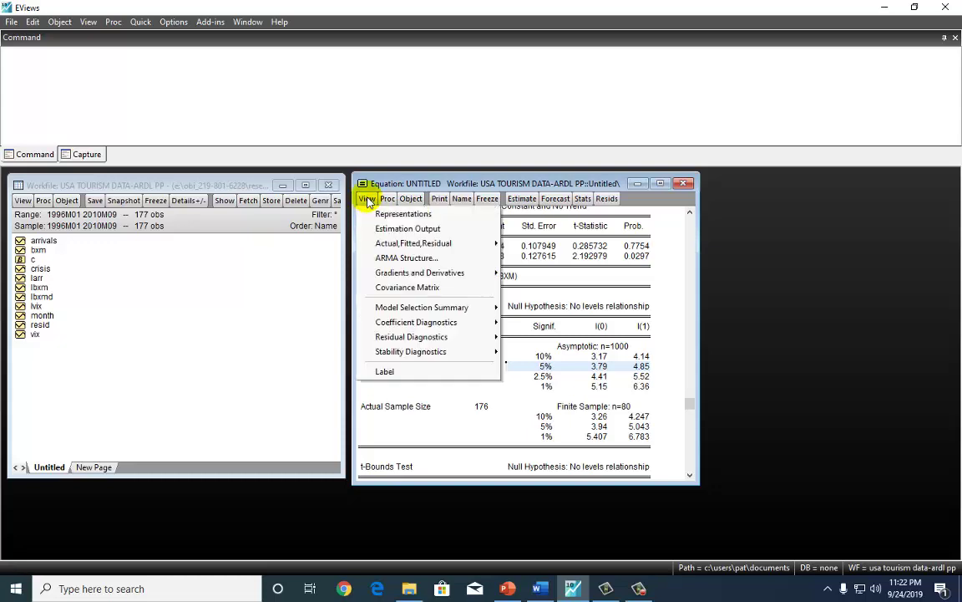
{"action": "mouse_move", "coordinate": [468, 323]}
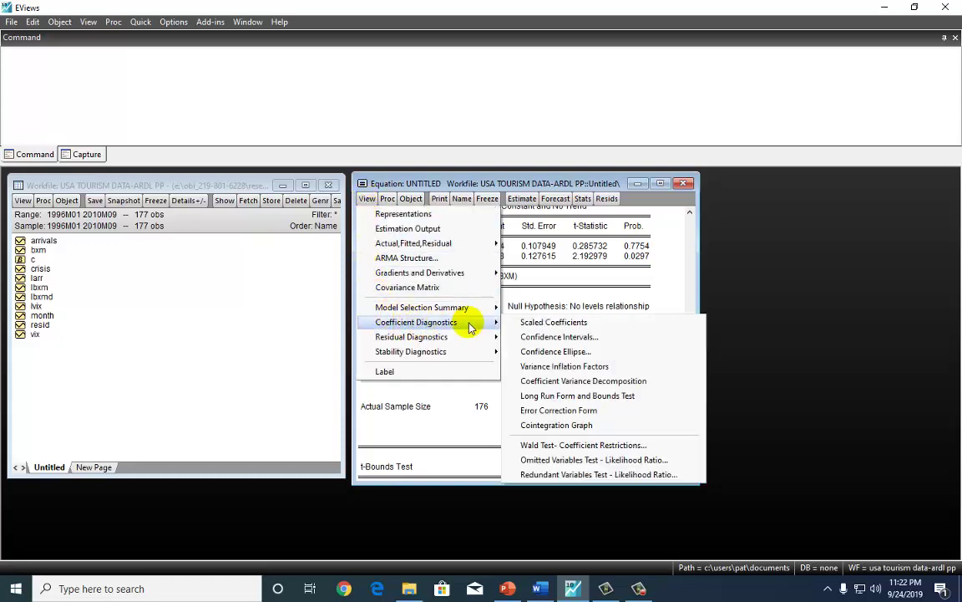
{"action": "left_click", "coordinate": [555, 412]}
{"action": "left_click", "coordinate": [395, 378]}
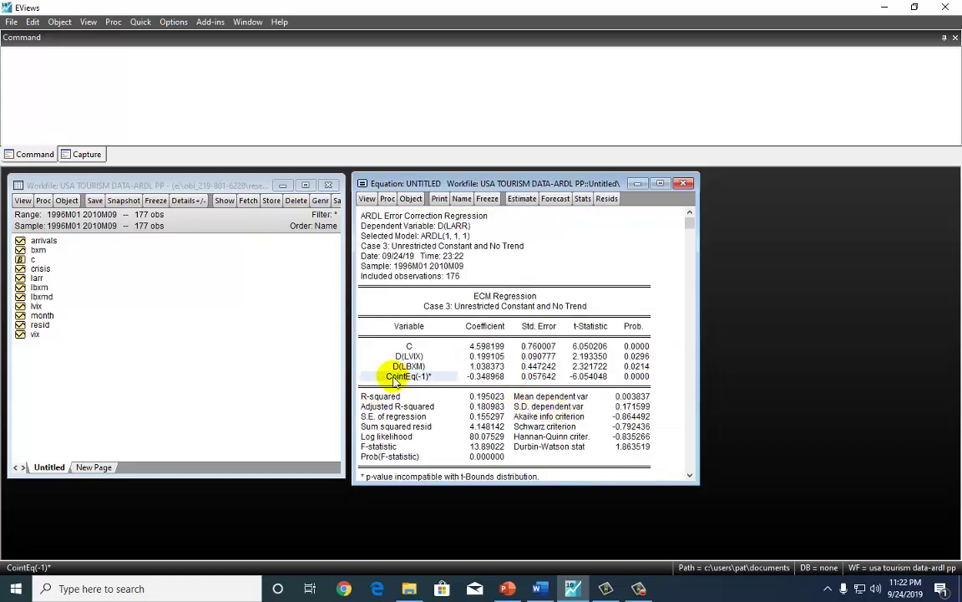
{"action": "left_click_drag", "start_coordinate": [395, 378], "coordinate": [633, 383]}
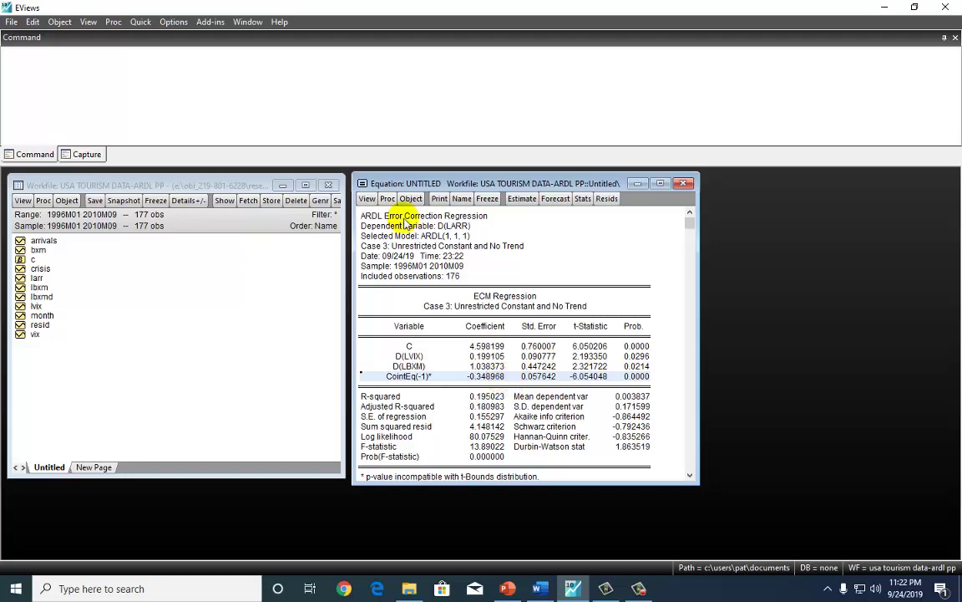
Run the least-squares regression LARR C LBXM LVIX, confirming deletion of the untitled ARDL equation.
{"action": "left_click", "coordinate": [139, 21]}
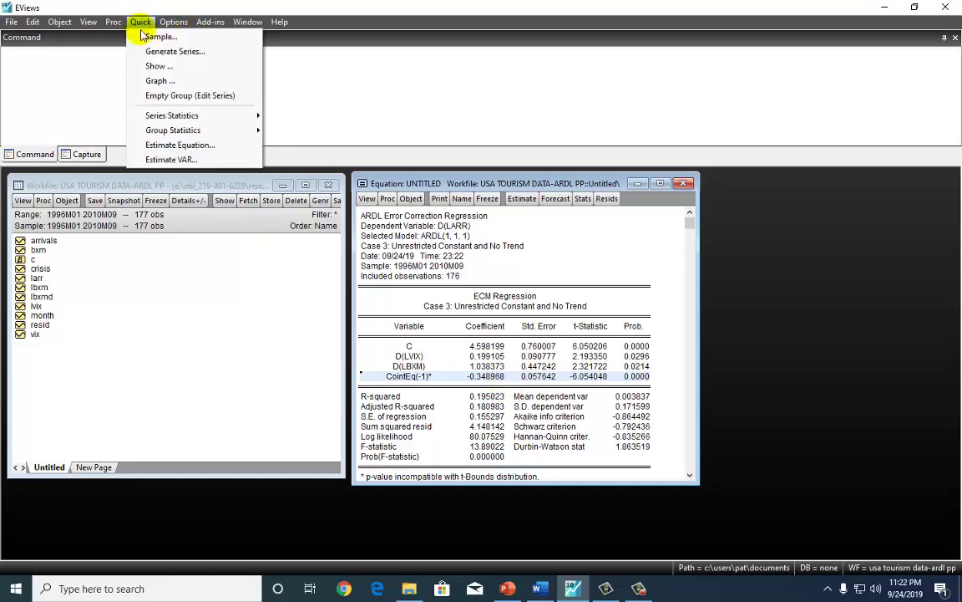
{"action": "left_click", "coordinate": [179, 146]}
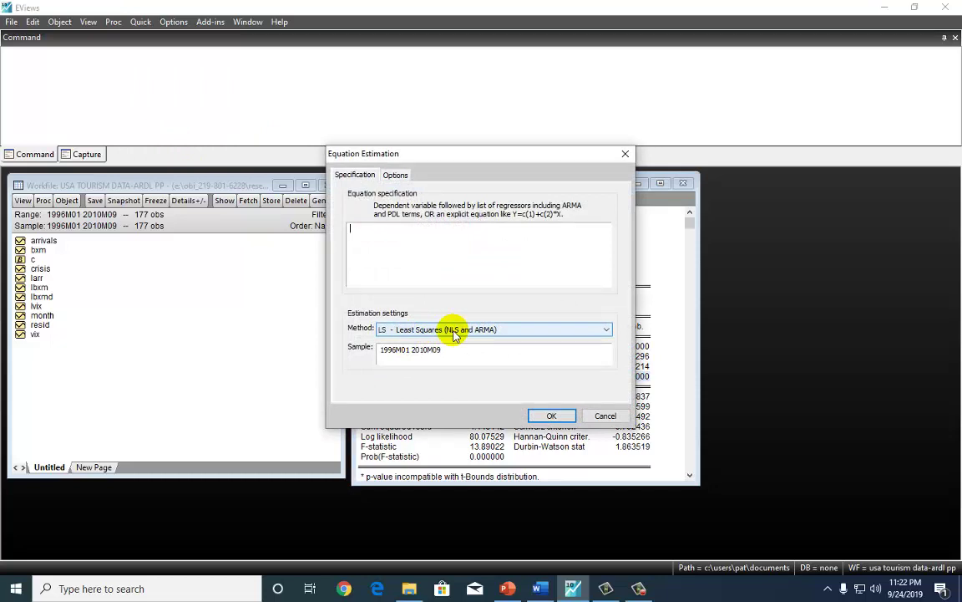
{"action": "type", "text": "la"}
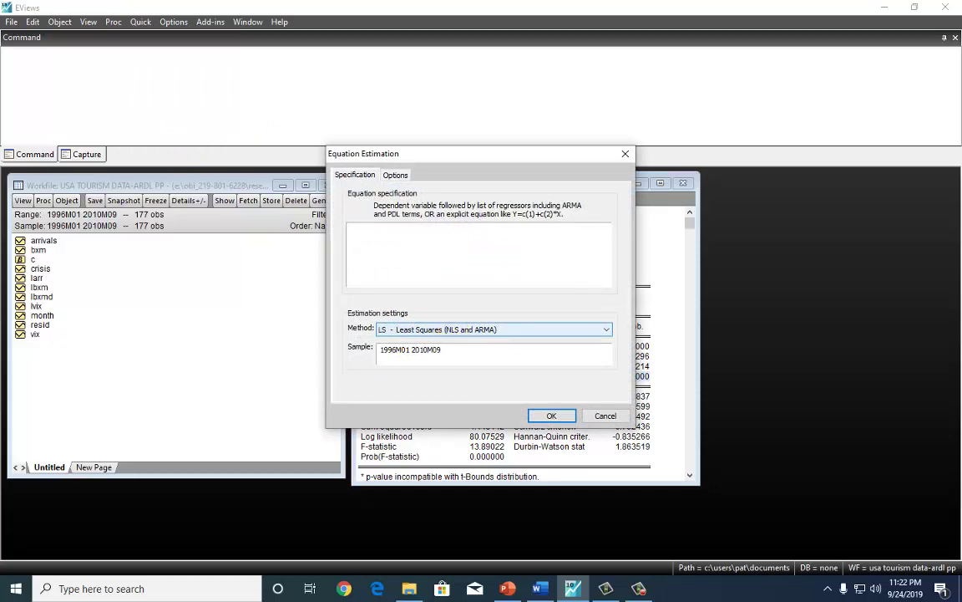
{"action": "type", "text": "rr "}
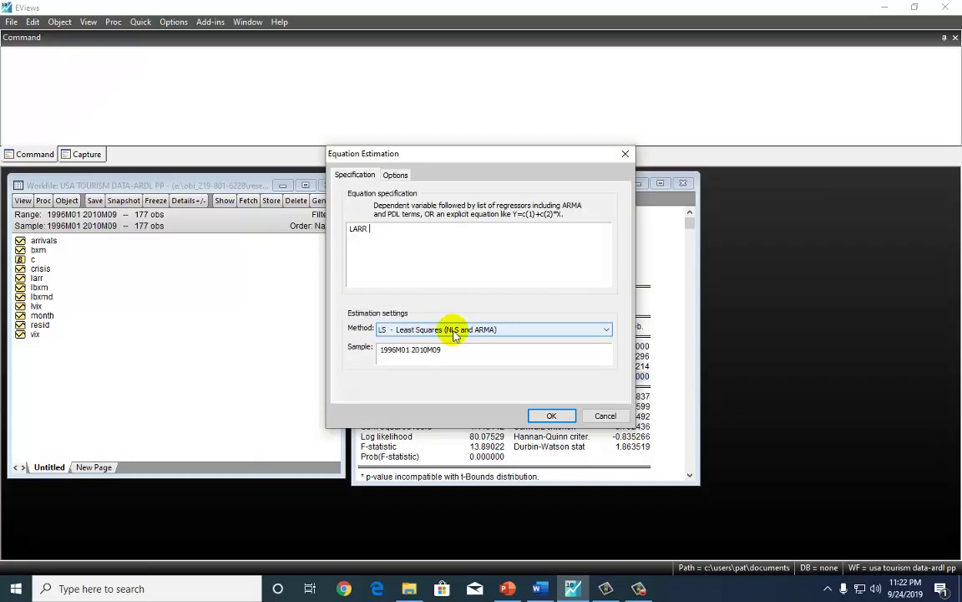
{"action": "type", "text": "c"}
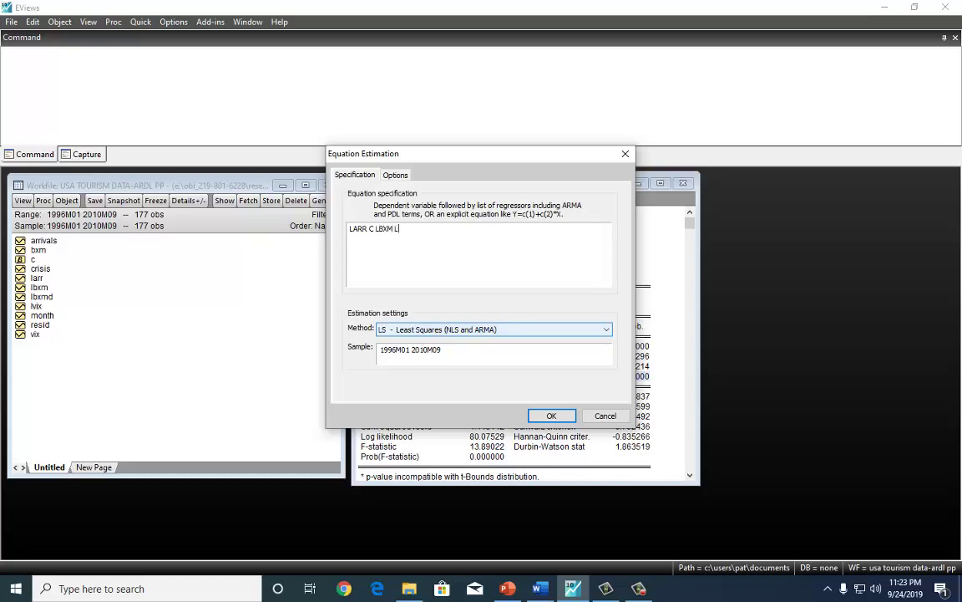
{"action": "type", "text": "LBXM LVIX"}
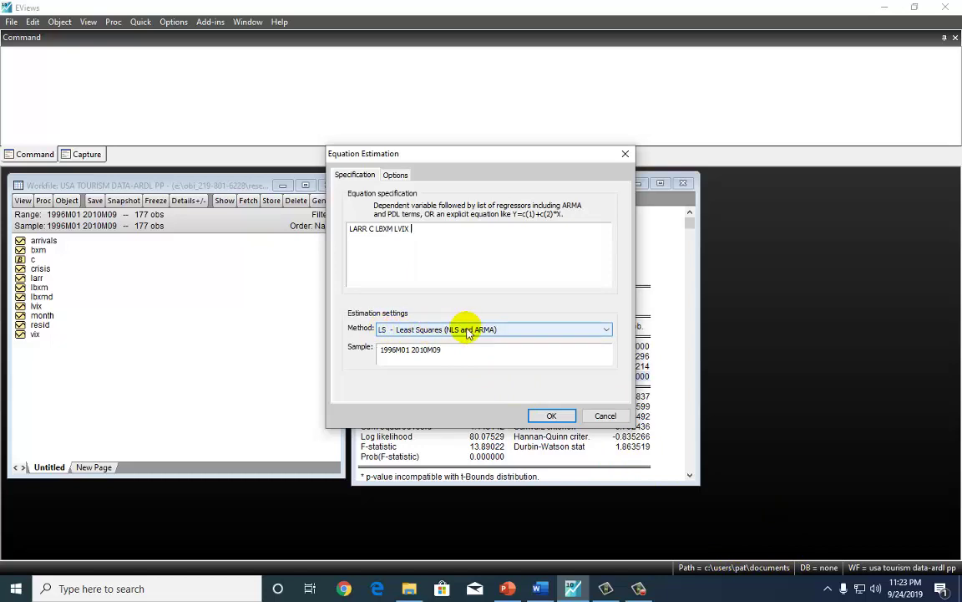
{"action": "left_click", "coordinate": [539, 416]}
{"action": "left_click", "coordinate": [451, 318]}
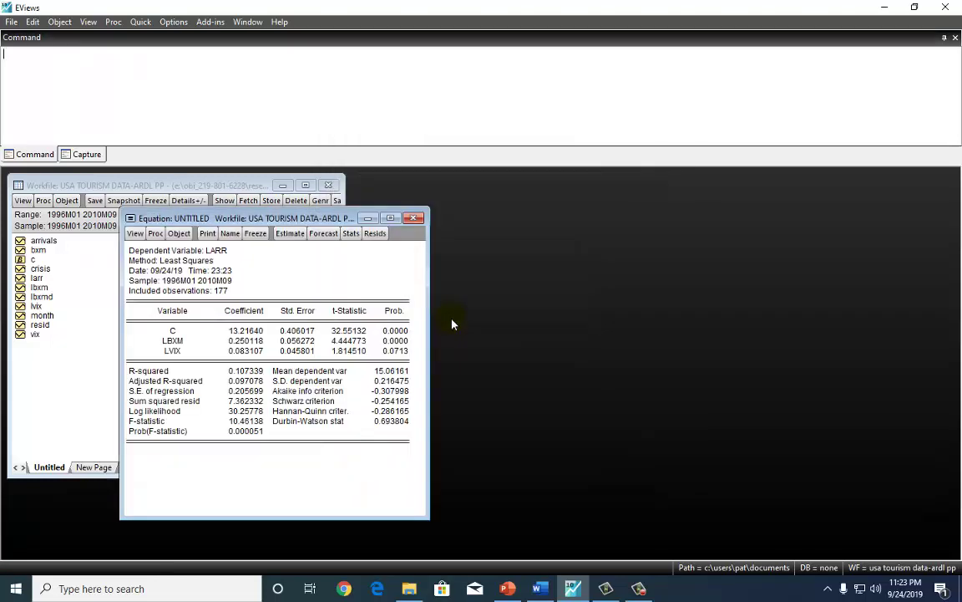
Move the results window and highlight the C, LBXM and LVIX coefficients.
{"action": "left_click_drag", "start_coordinate": [279, 218], "coordinate": [530, 186]}
{"action": "left_click_drag", "start_coordinate": [441, 301], "coordinate": [490, 318]}
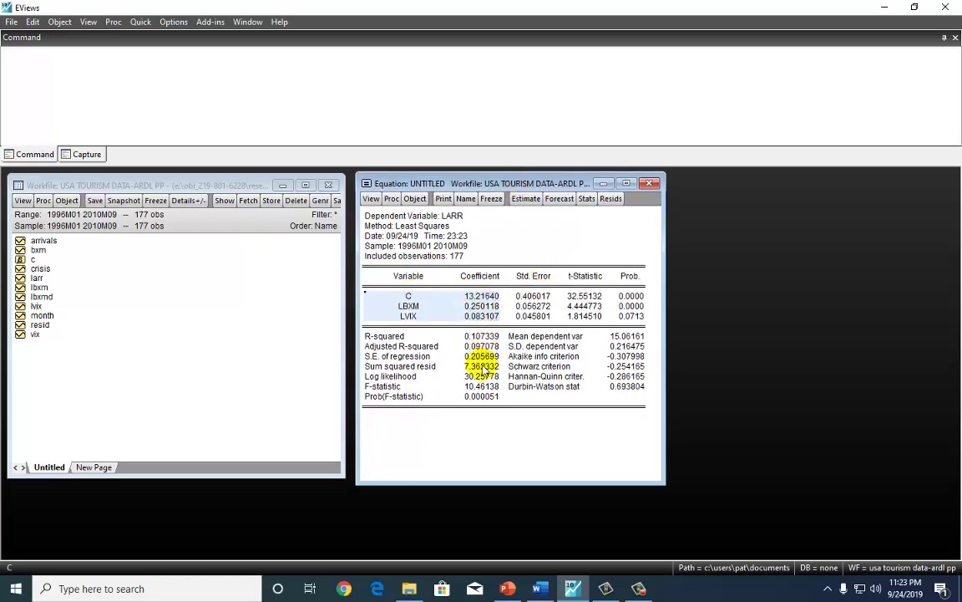
{"action": "left_click", "coordinate": [513, 424]}
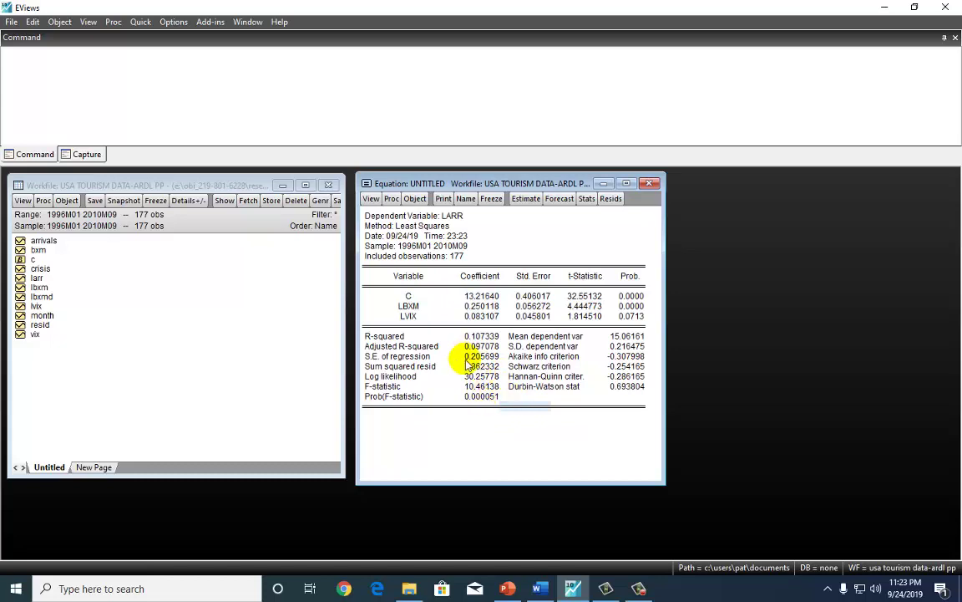
Save the equation's residuals as a new series named ect.
{"action": "left_click", "coordinate": [391, 198]}
{"action": "left_click", "coordinate": [426, 244]}
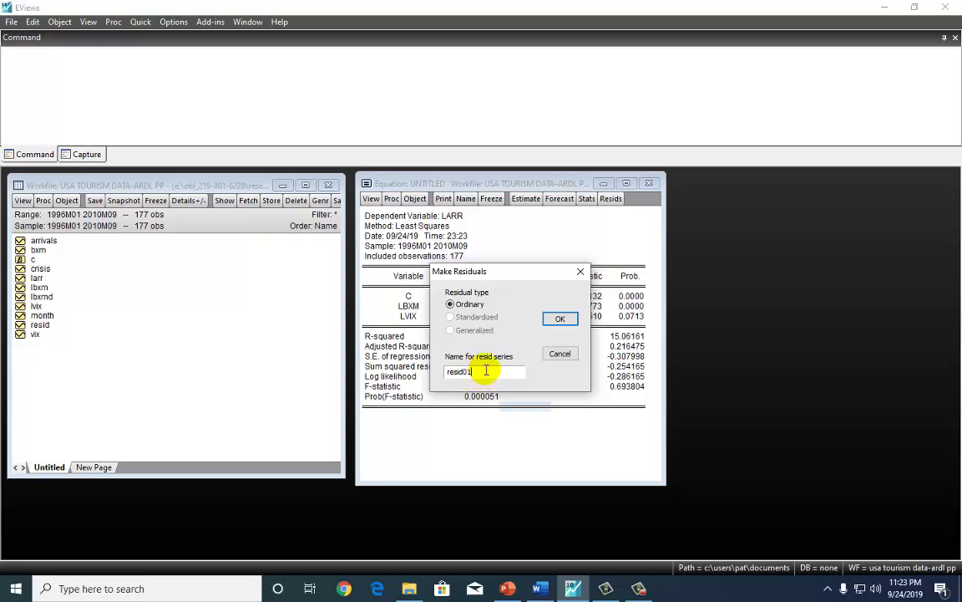
{"action": "left_click_drag", "start_coordinate": [485, 370], "coordinate": [440, 372]}
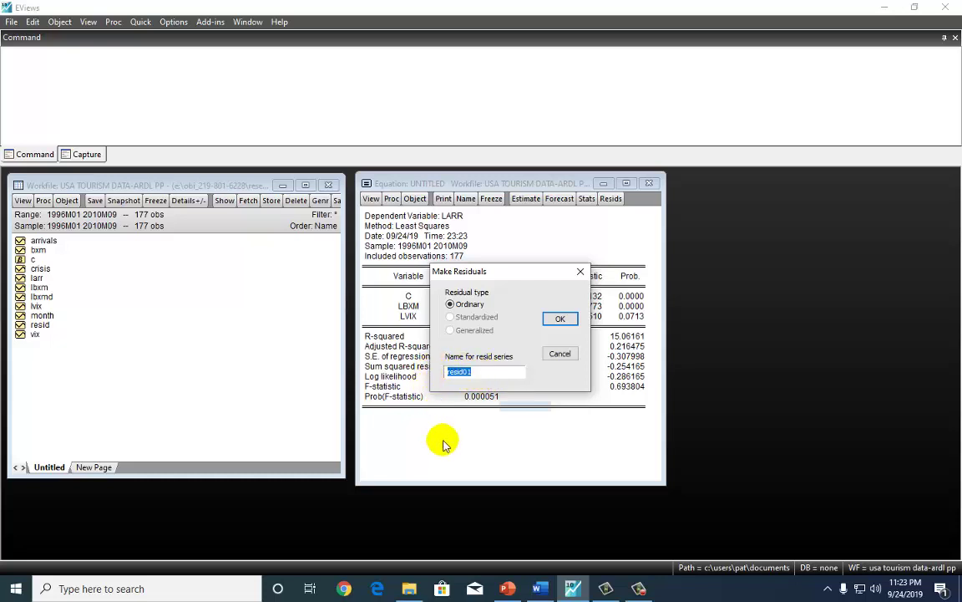
{"action": "type", "text": "ect"}
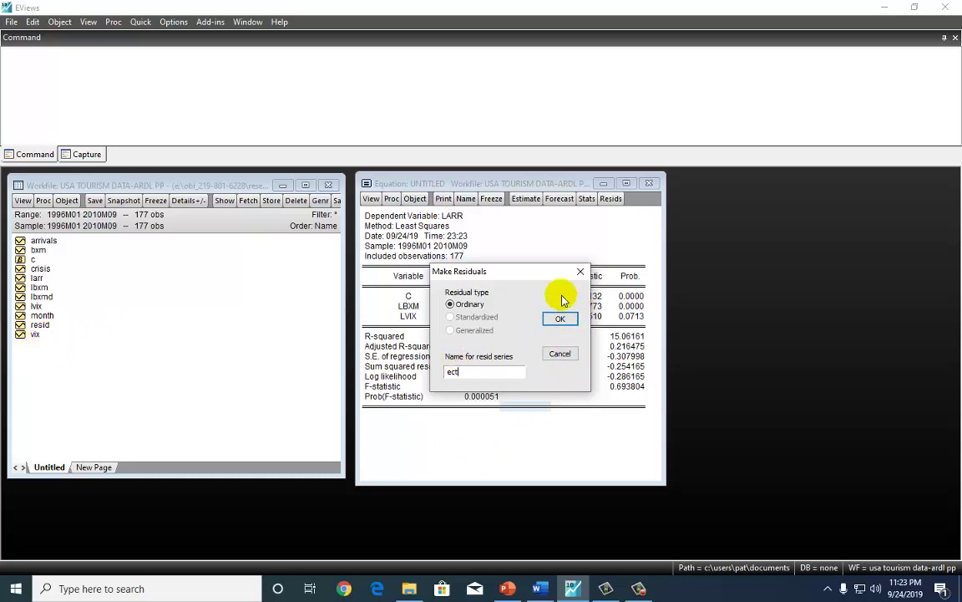
{"action": "left_click", "coordinate": [560, 320]}
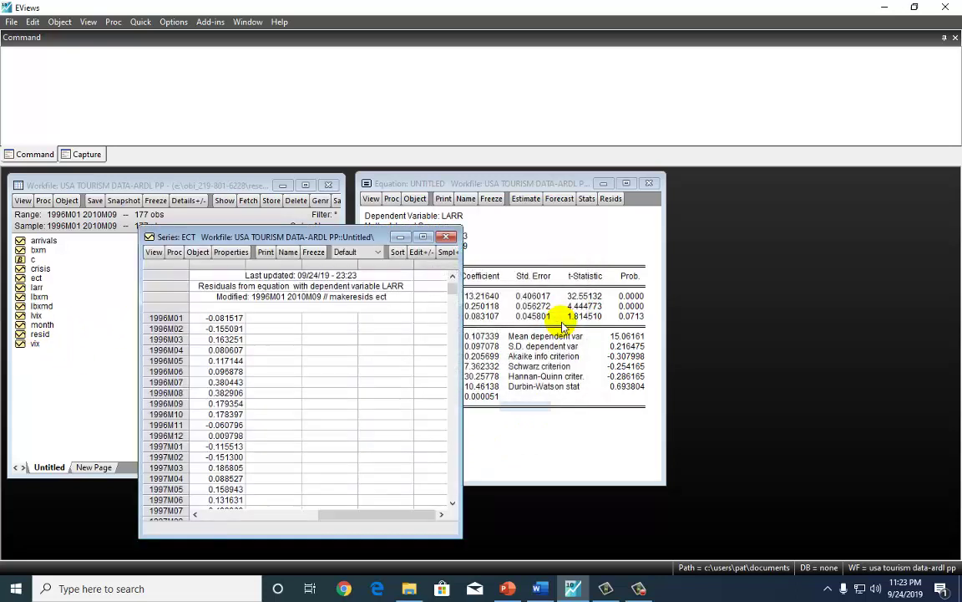
Open the ect series, check its 1996M08 residual value, and close it.
{"action": "left_click", "coordinate": [37, 279]}
{"action": "left_click", "coordinate": [368, 351]}
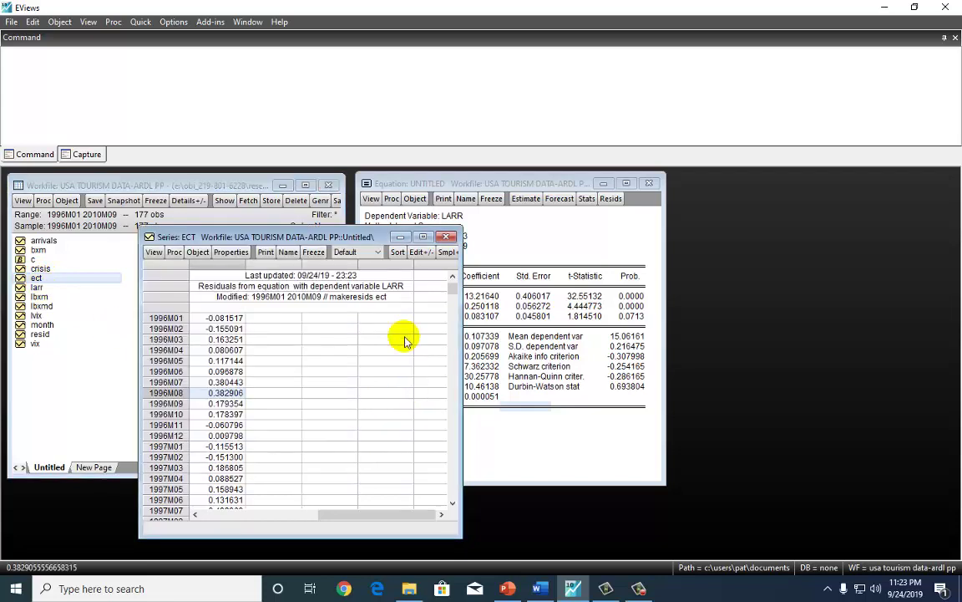
{"action": "left_click", "coordinate": [448, 238]}
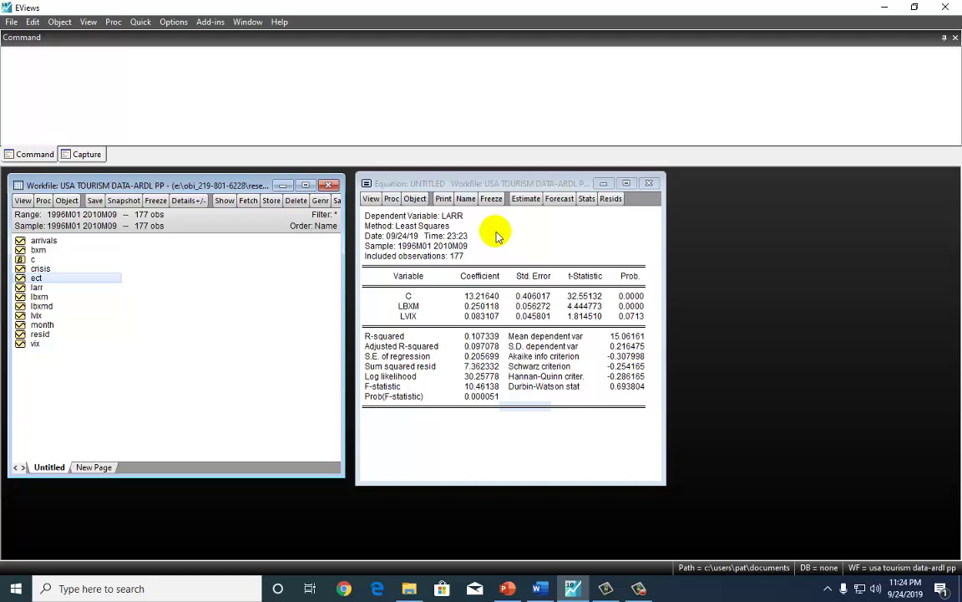
Paste d(LARR) c d(LARR(-1)) d(LBXM) d(LBXM(-1)) d(LVIX) d(LVIX(-1)) ECT(-1) into a new equation.
{"action": "left_click", "coordinate": [140, 21]}
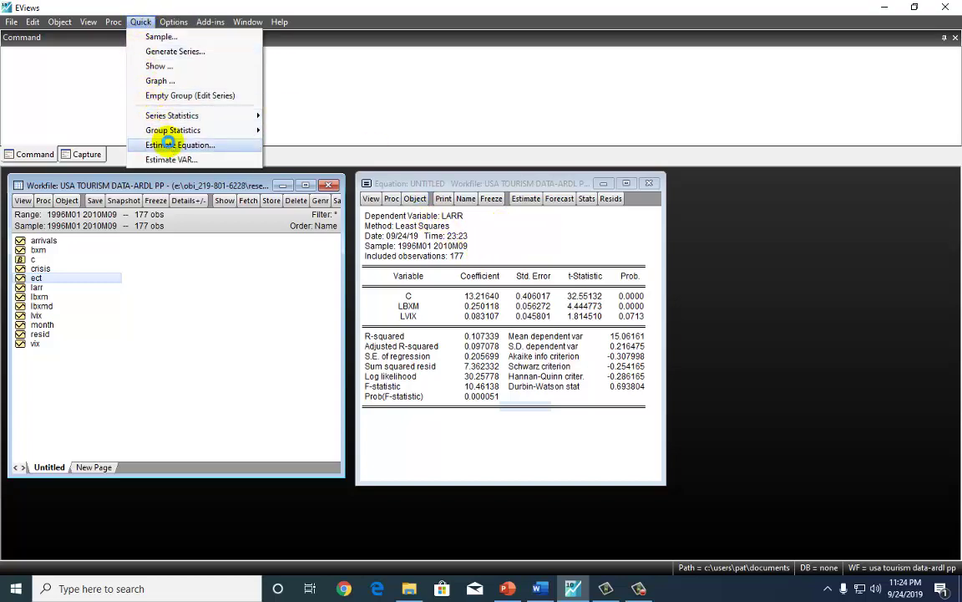
{"action": "left_click", "coordinate": [173, 146]}
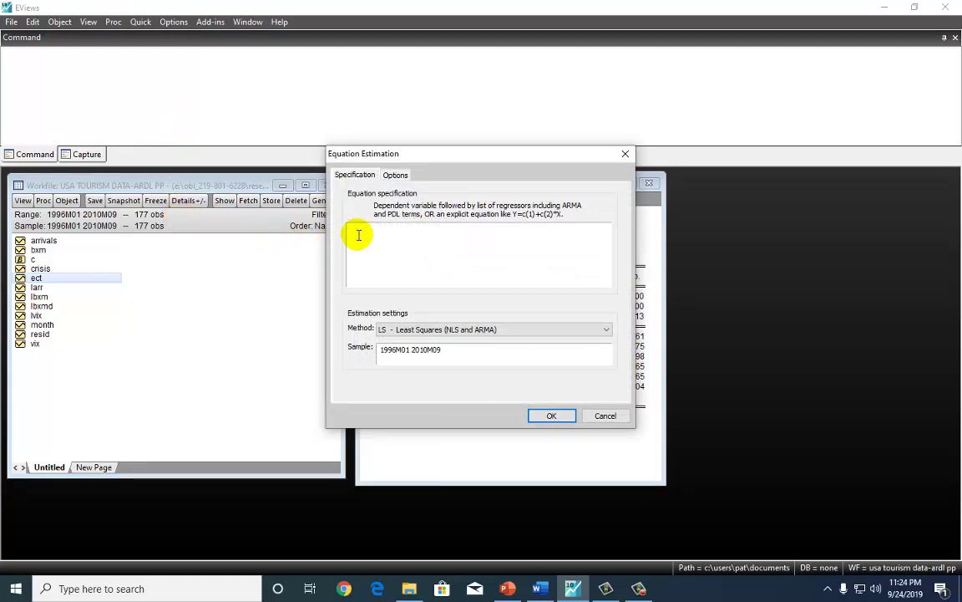
{"action": "type", "text": "d(LARR) c d(LARR(-1)) d(LBXM) d(LBXM(-1)) d(LVIX) d(LVIX(-1)) ECT(-1)"}
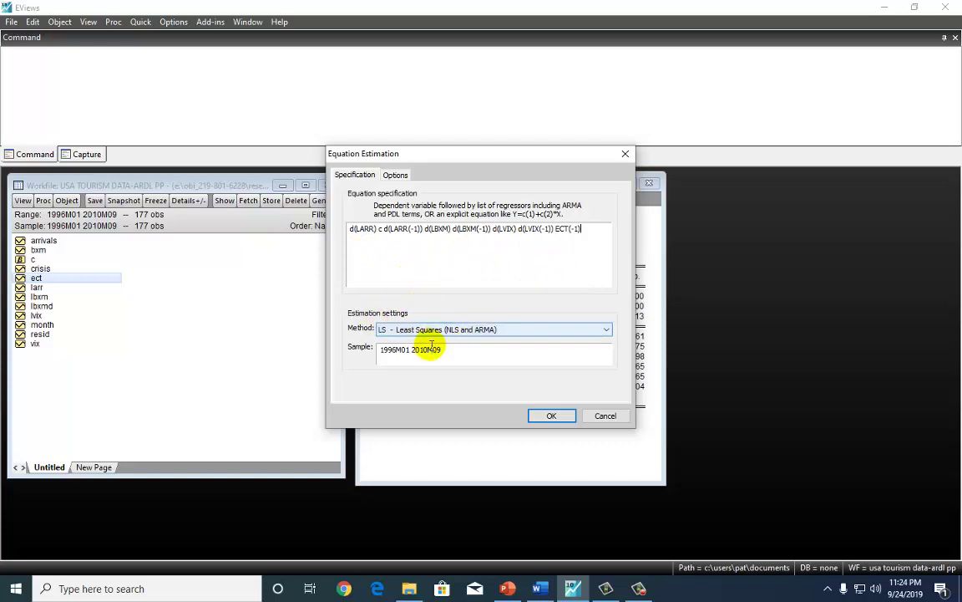
Run the error correction estimation, deleting the old untitled equation.
{"action": "left_click", "coordinate": [551, 416]}
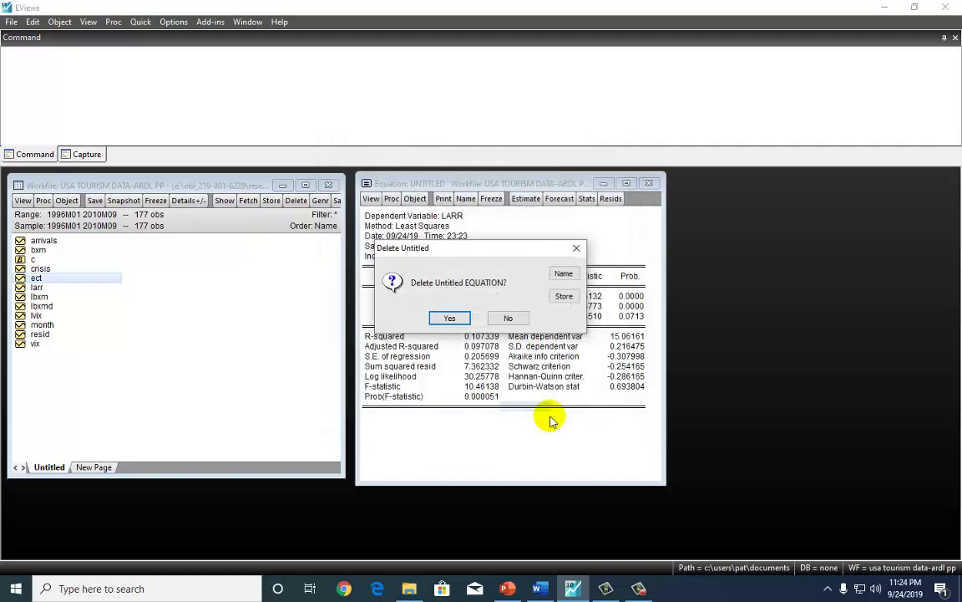
{"action": "left_click", "coordinate": [450, 318]}
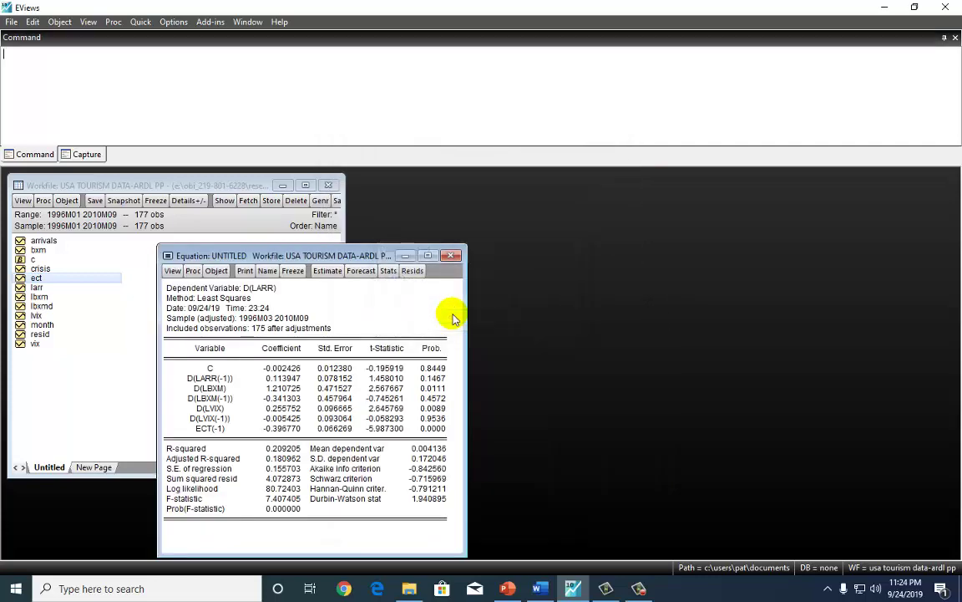
{"action": "left_click_drag", "start_coordinate": [356, 254], "coordinate": [565, 171]}
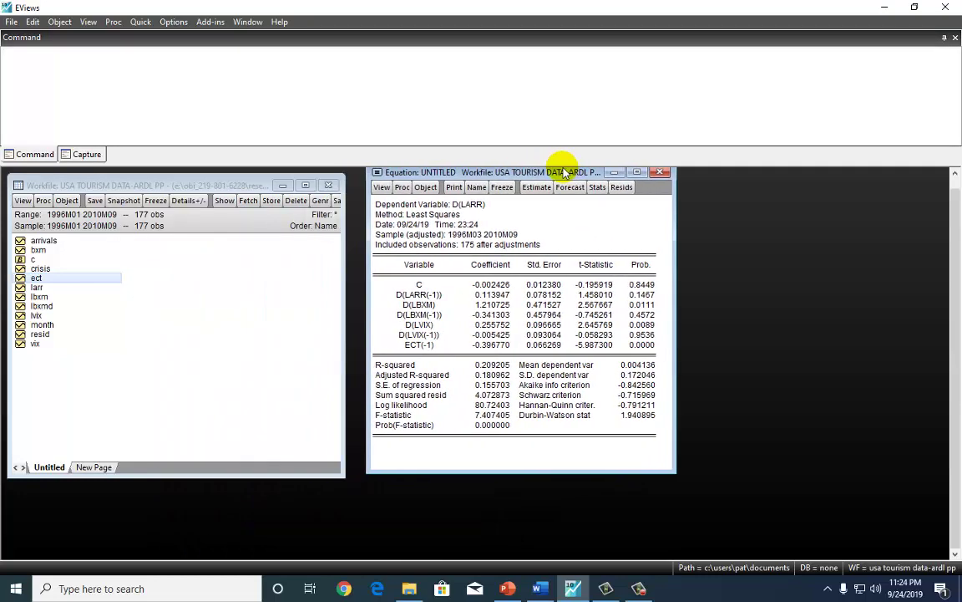
Highlight the short-run regressors and the ECT(-1) coefficient -0.396770 with p-value 0.0000.
{"action": "left_click", "coordinate": [443, 298]}
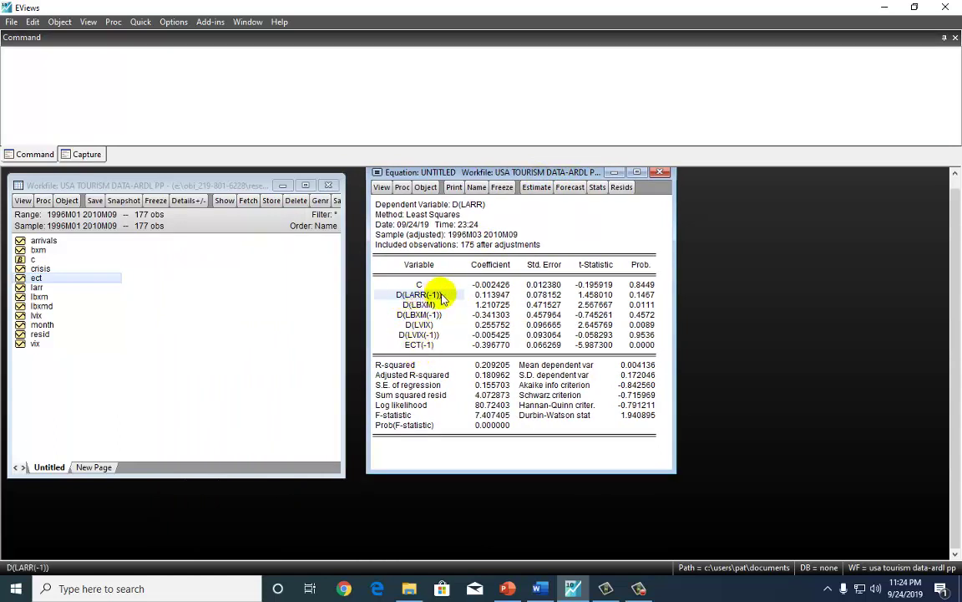
{"action": "left_click_drag", "start_coordinate": [442, 298], "coordinate": [442, 326]}
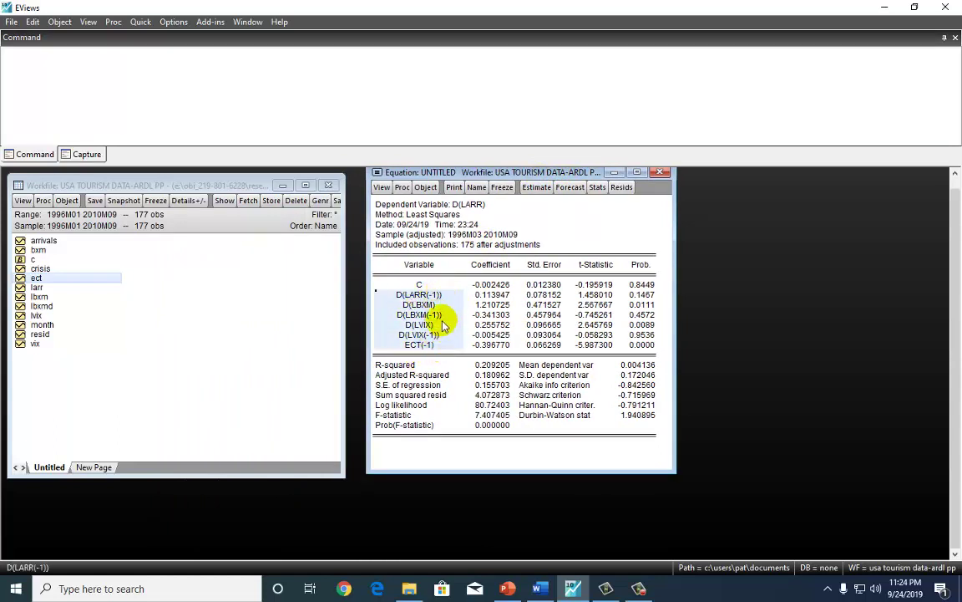
{"action": "left_click", "coordinate": [443, 314]}
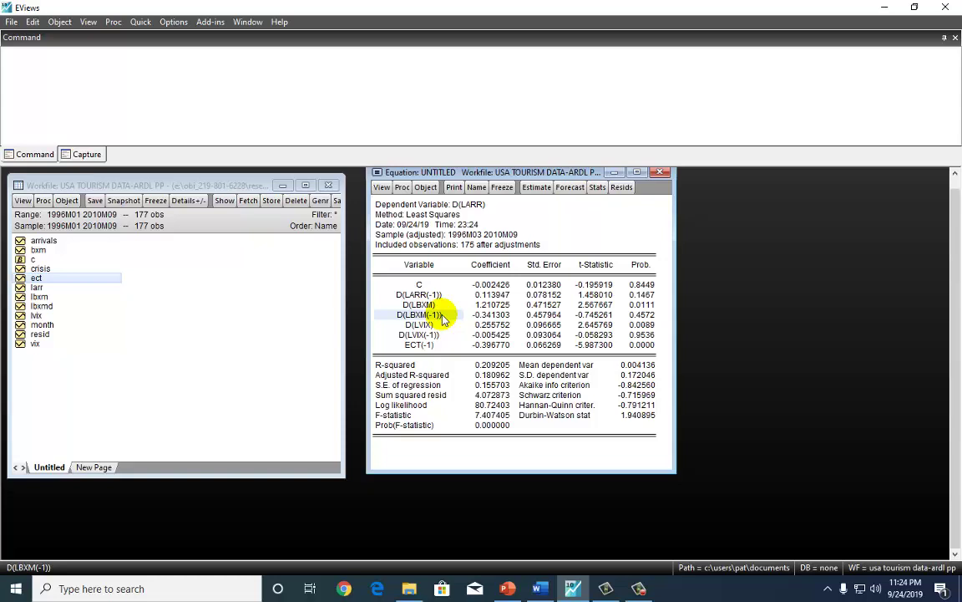
{"action": "left_click", "coordinate": [416, 344]}
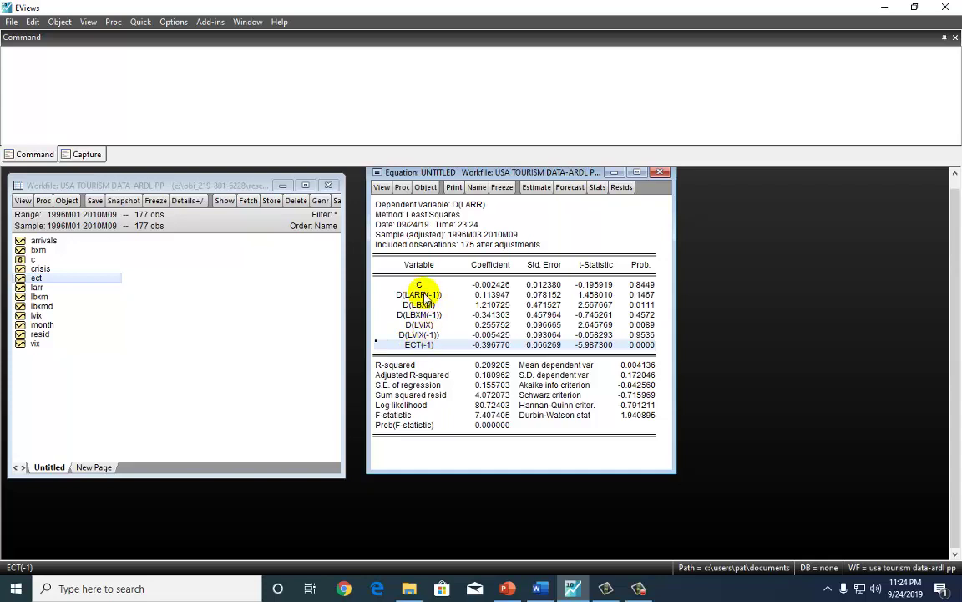
{"action": "left_click_drag", "start_coordinate": [427, 299], "coordinate": [426, 336]}
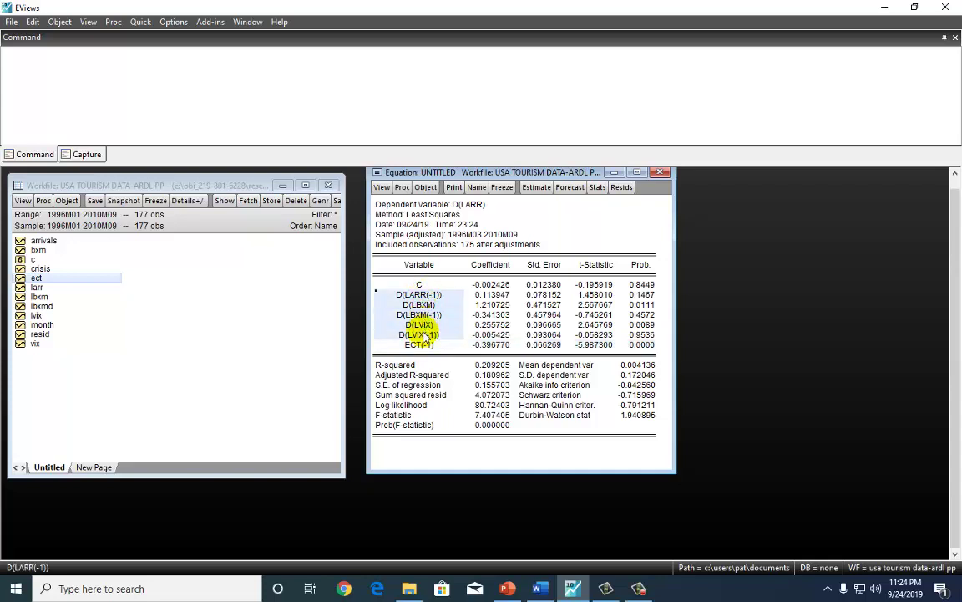
{"action": "left_click_drag", "start_coordinate": [477, 295], "coordinate": [483, 343]}
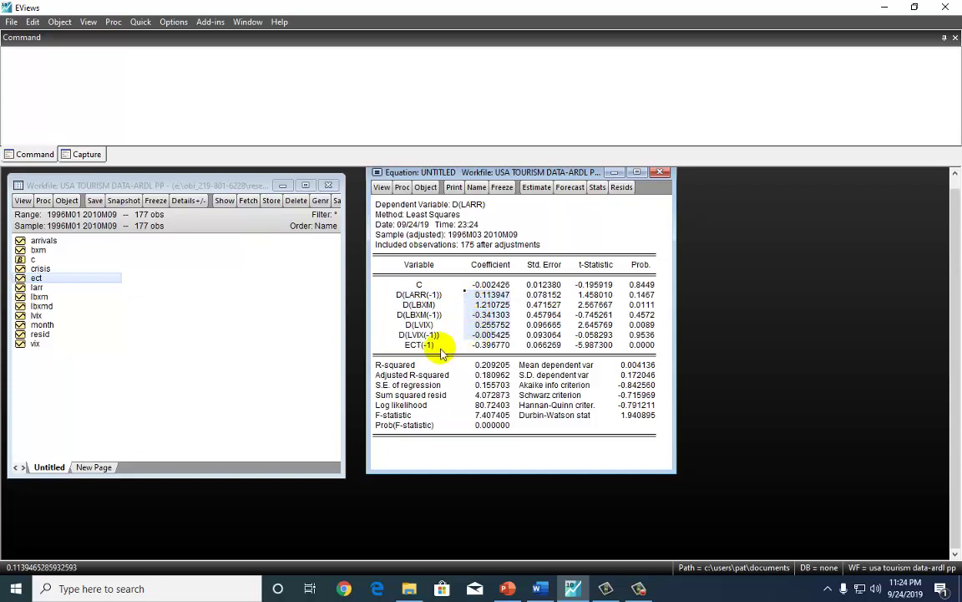
{"action": "left_click", "coordinate": [410, 344]}
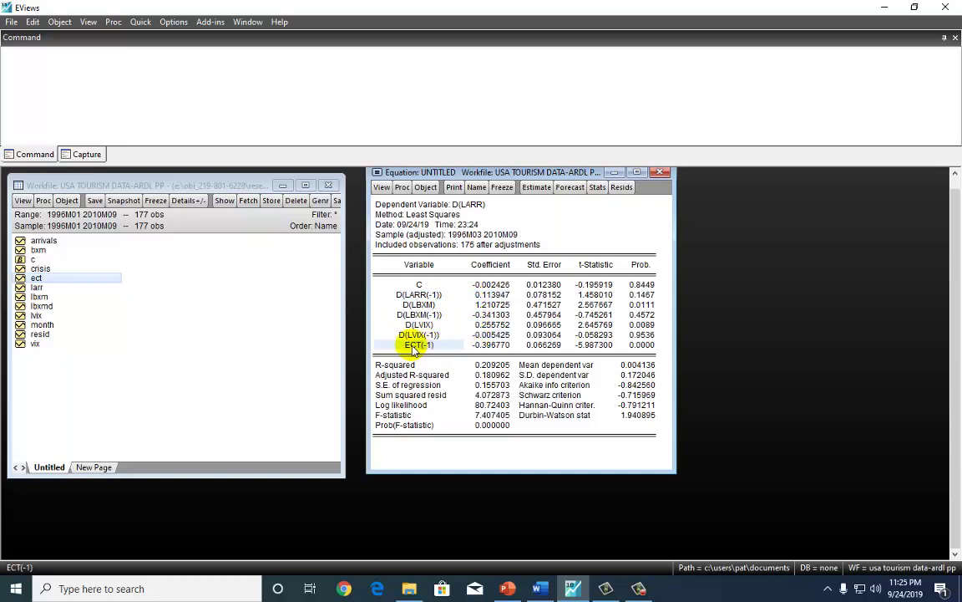
{"action": "left_click", "coordinate": [488, 346]}
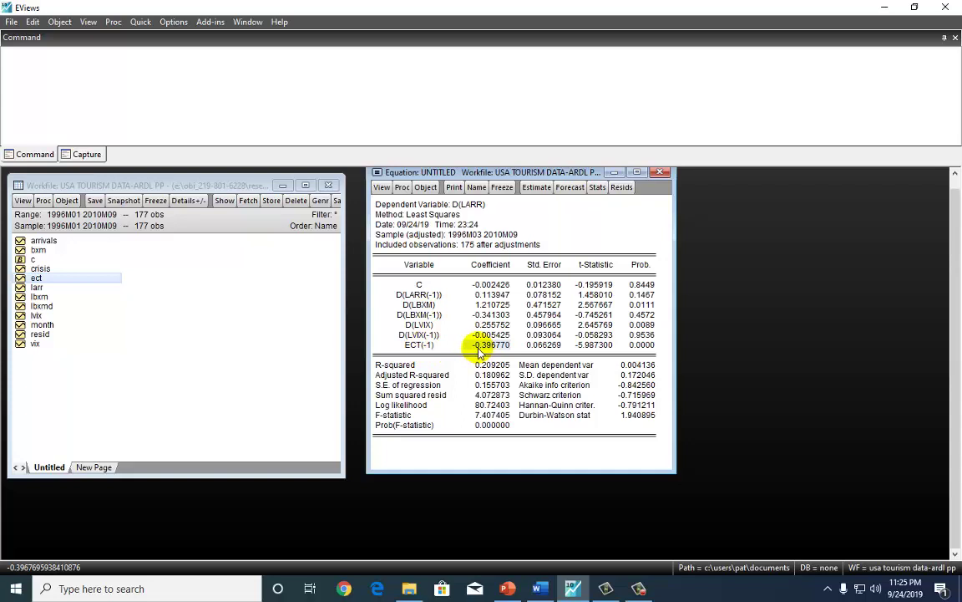
{"action": "left_click", "coordinate": [648, 346]}
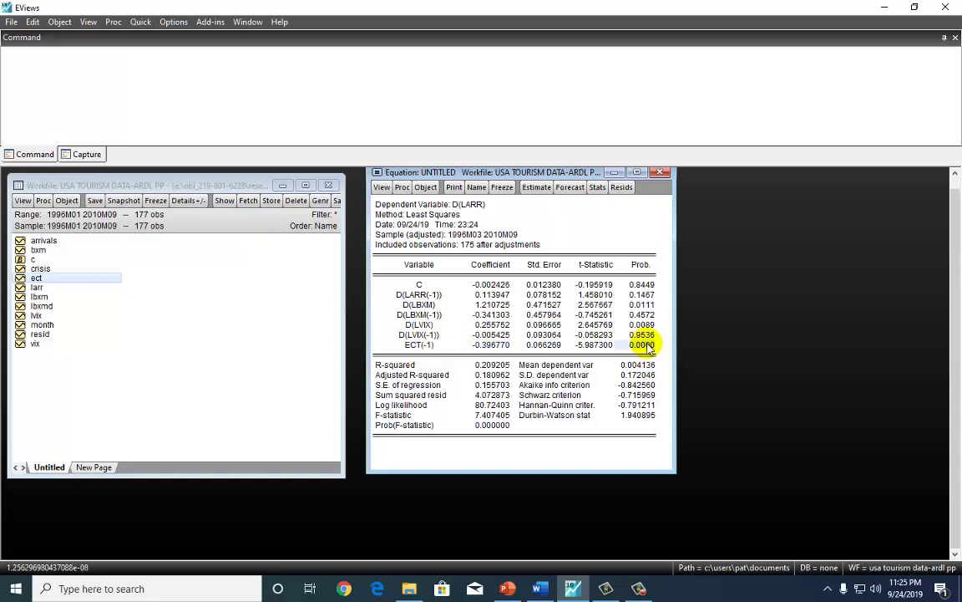
{"action": "left_click", "coordinate": [499, 344]}
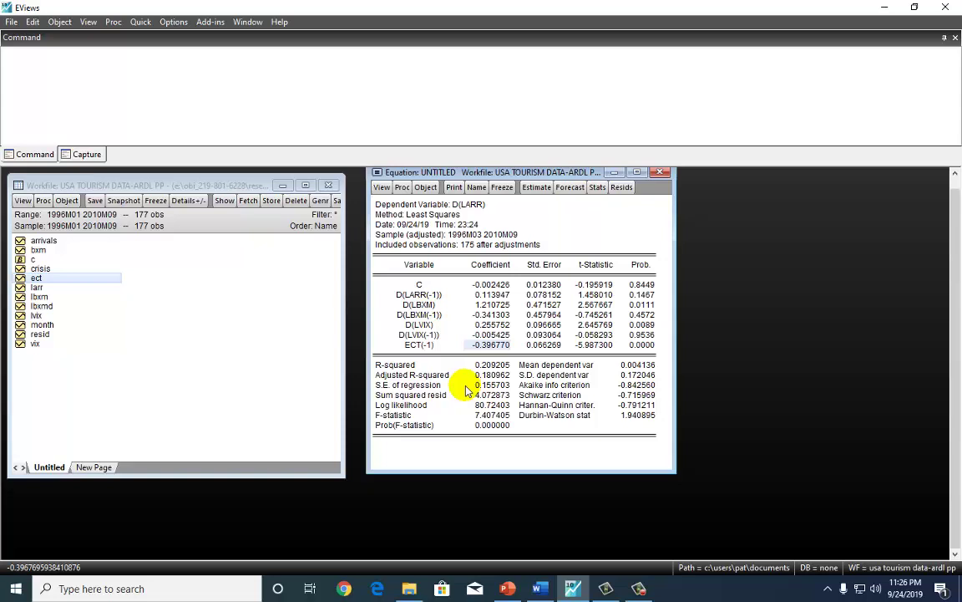
Run the Serial Correlation LM test with 2 lags and mark the F-statistic probability 0.1108.
{"action": "left_click", "coordinate": [380, 188]}
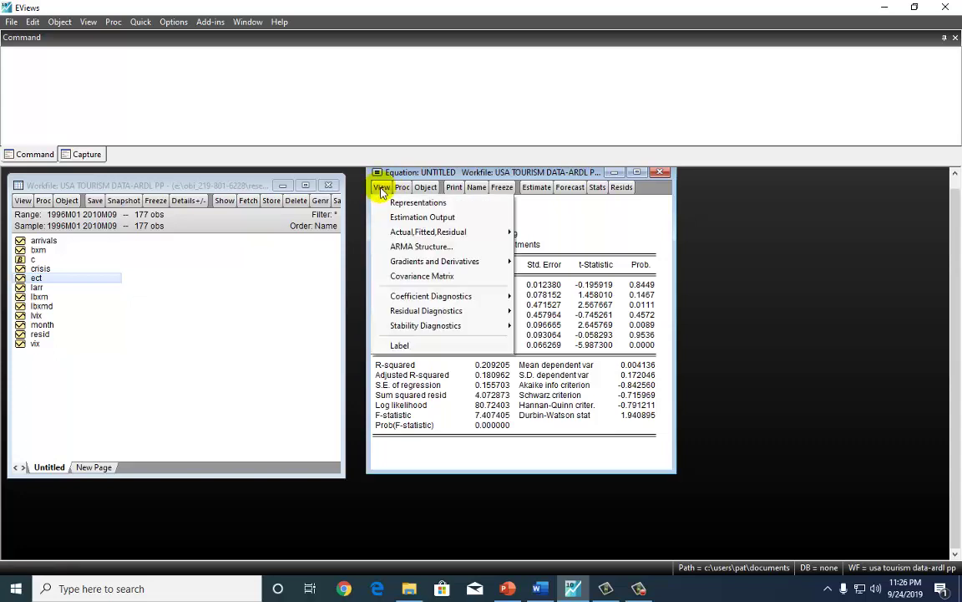
{"action": "mouse_move", "coordinate": [422, 313]}
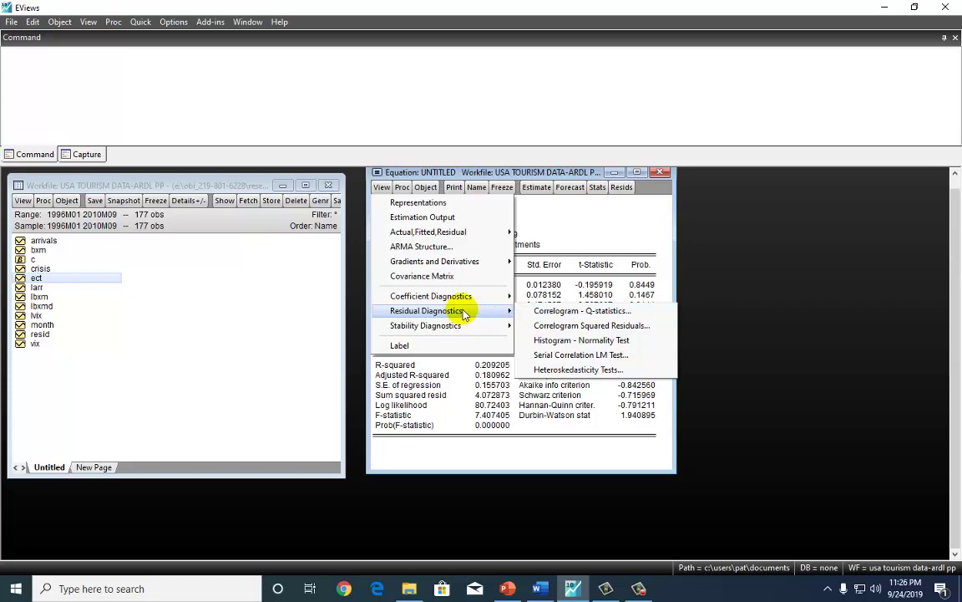
{"action": "left_click", "coordinate": [551, 356]}
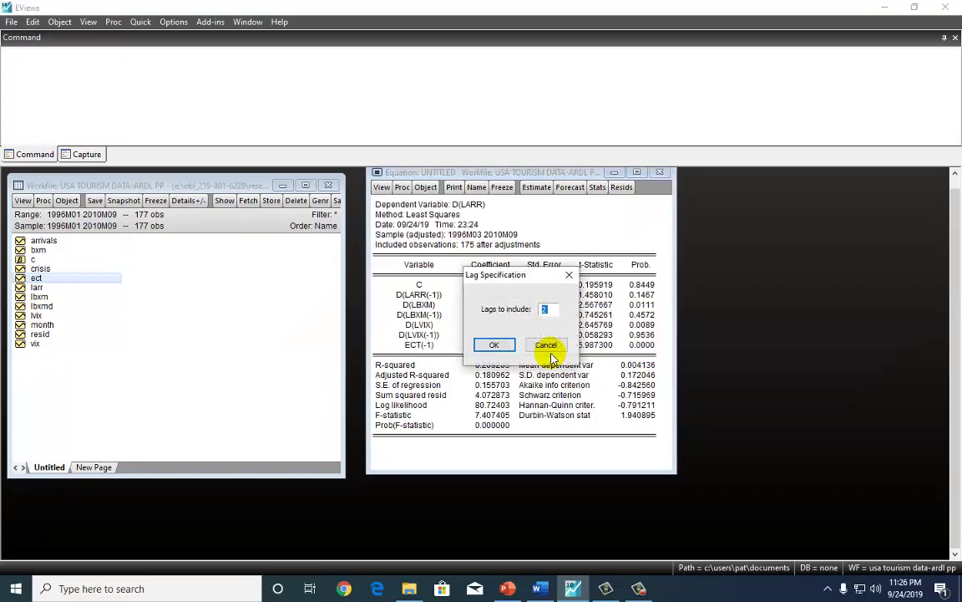
{"action": "left_click", "coordinate": [492, 346]}
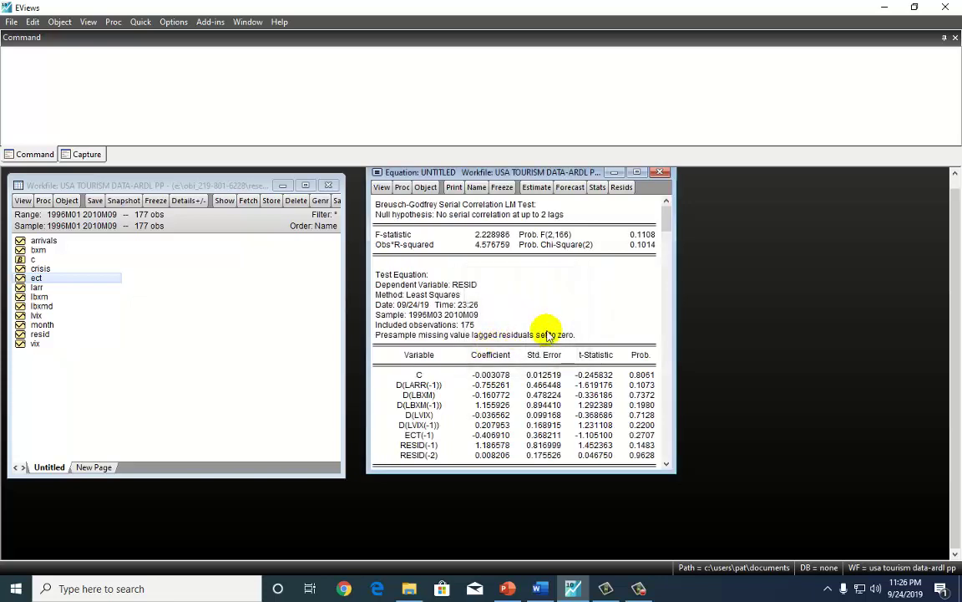
{"action": "left_click", "coordinate": [640, 236]}
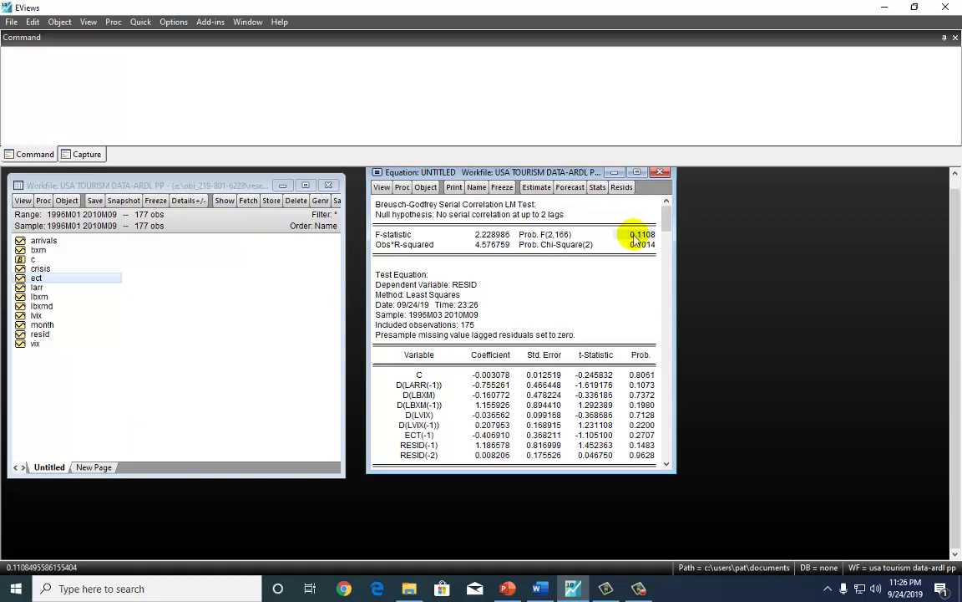
{"action": "left_click_drag", "start_coordinate": [384, 218], "coordinate": [549, 219]}
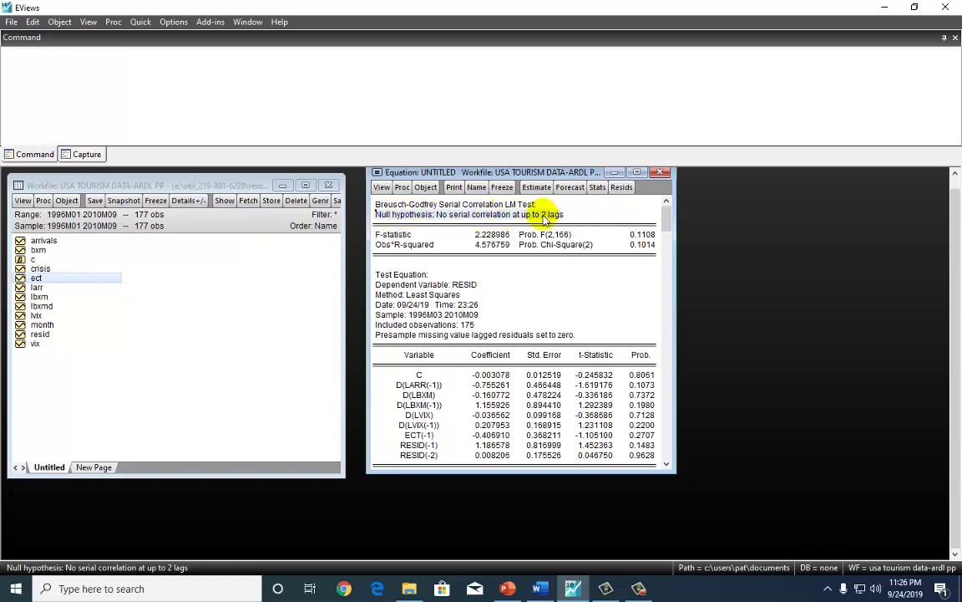
Plot the CUSUM of Squares test from Recursive Estimates with 5% significance bands.
{"action": "left_click", "coordinate": [382, 188]}
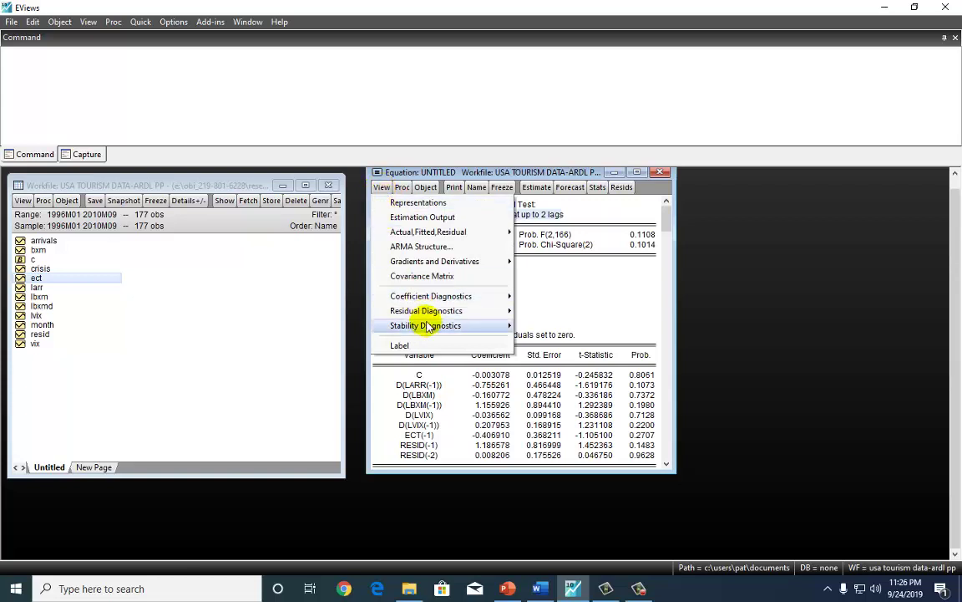
{"action": "mouse_move", "coordinate": [426, 324]}
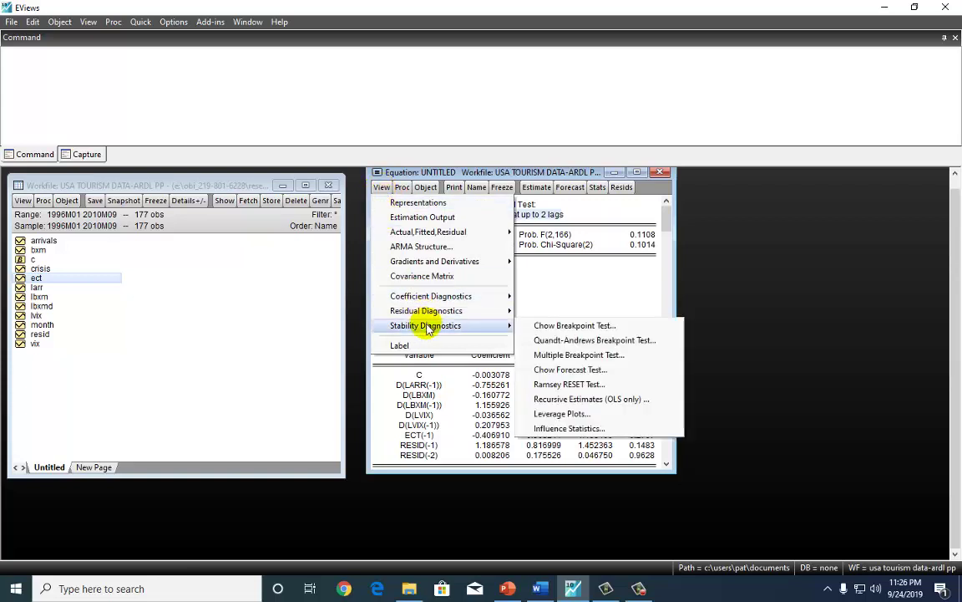
{"action": "left_click", "coordinate": [576, 399]}
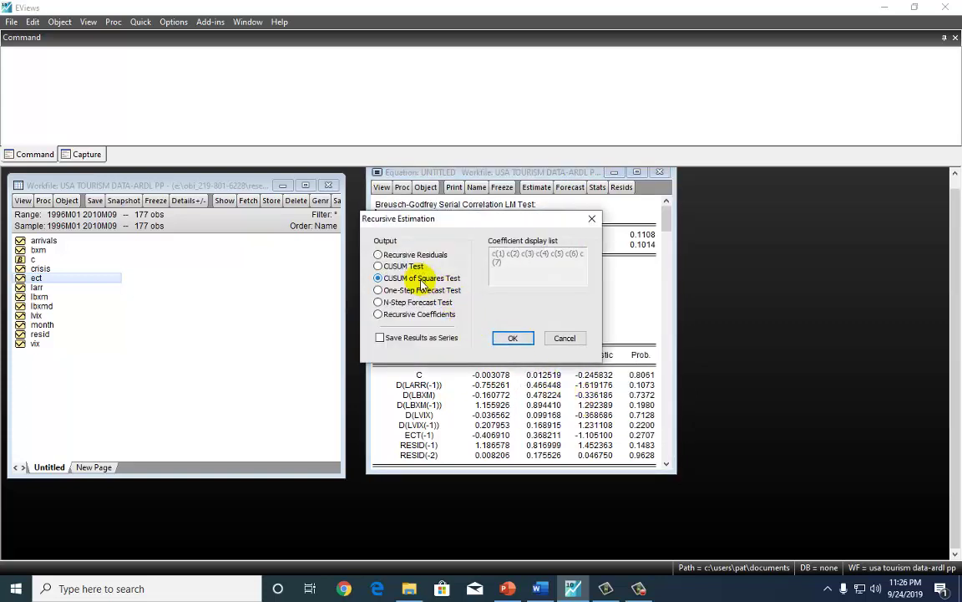
{"action": "left_click", "coordinate": [512, 338]}
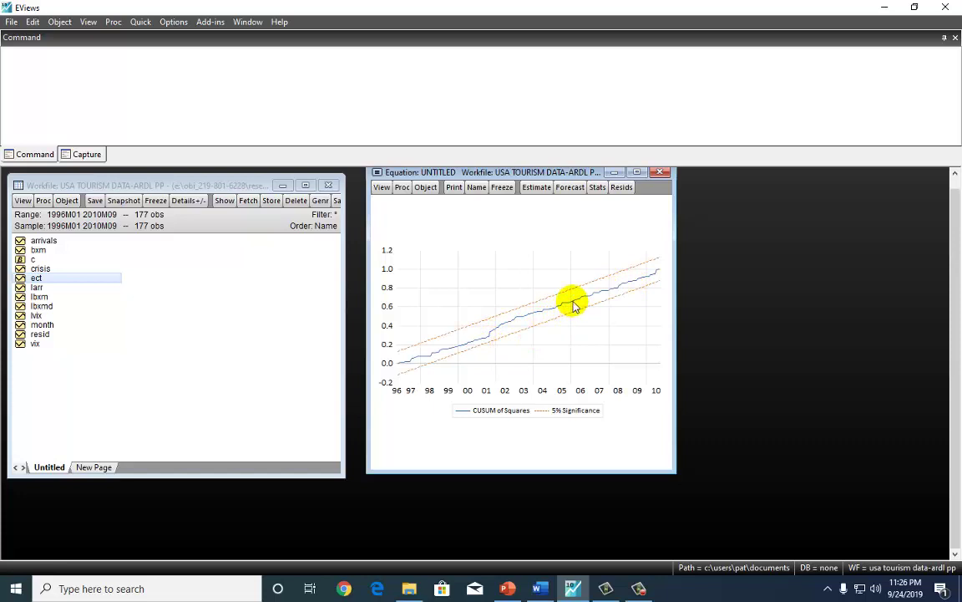
{"action": "mouse_move", "coordinate": [573, 306]}
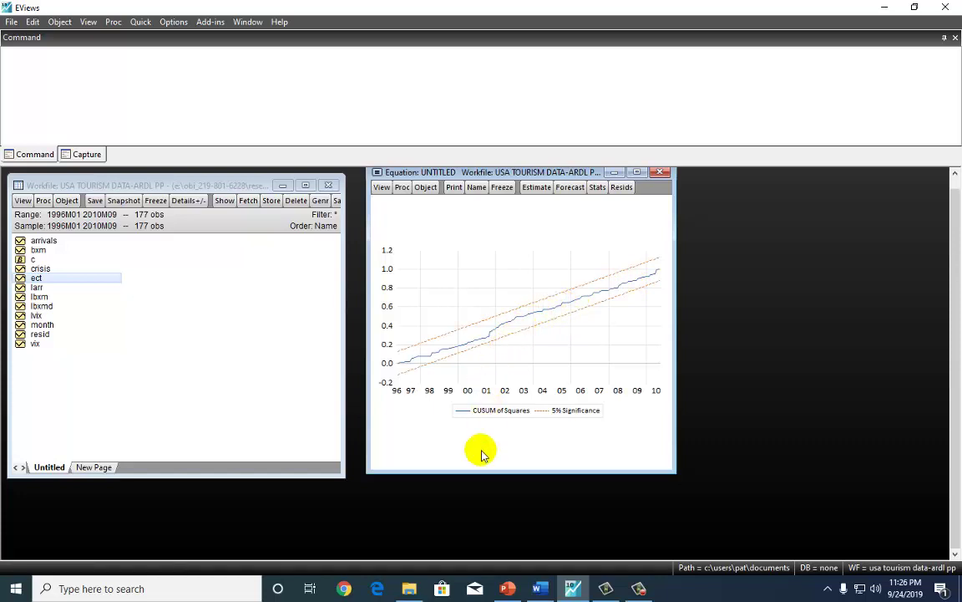